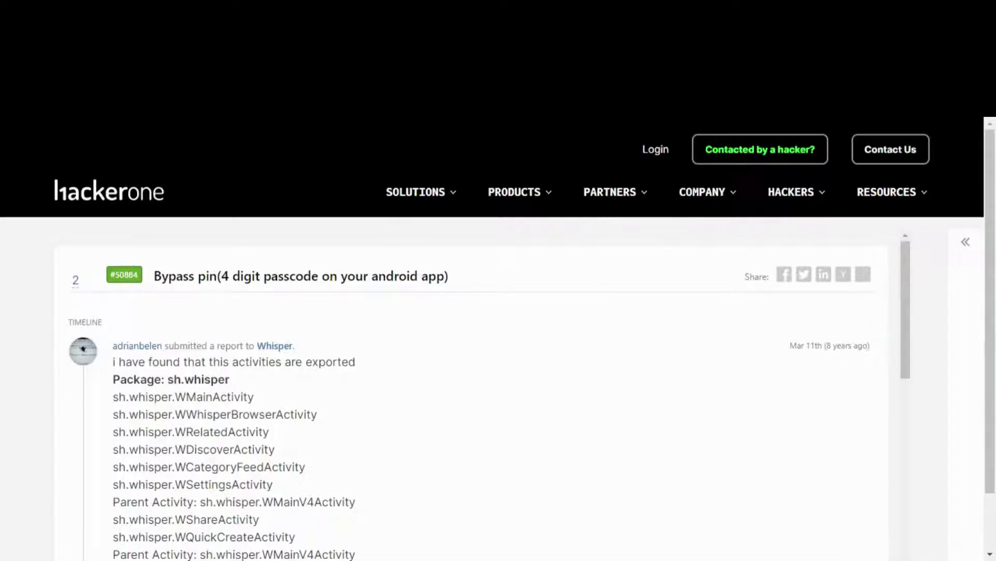
# Step: Highlight the 'Bypass pin (4 digit passcode…)' title and the opening line about exported activities
pyautogui.tripleClick(290, 276)
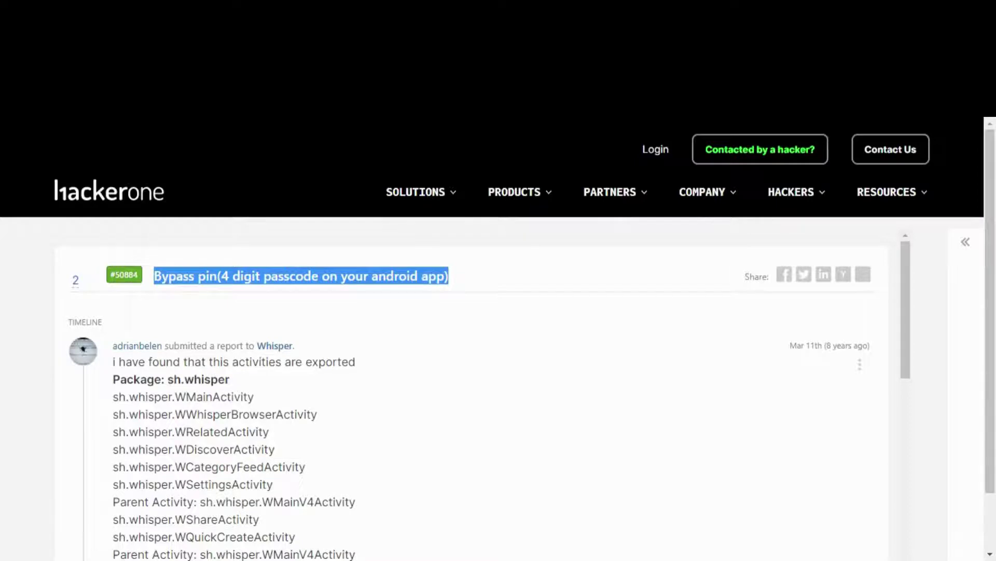
pyautogui.tripleClick(196, 362)
pyautogui.scroll(-2, 468, 389)
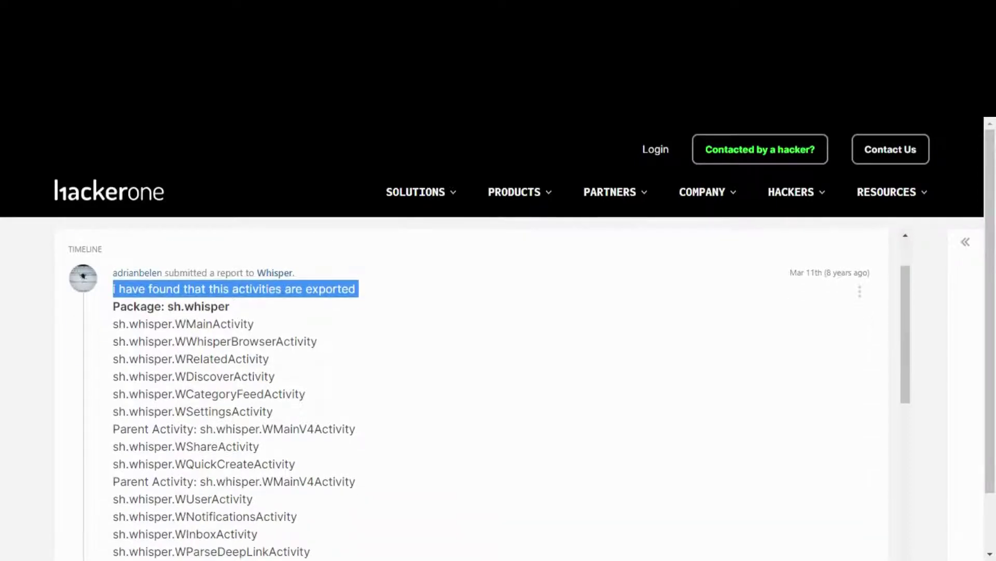
# Step: Highlight the entries from Package: sh.whisper through WCategoryFeedActivity and WSettingsActivity
pyautogui.tripleClick(171, 306)
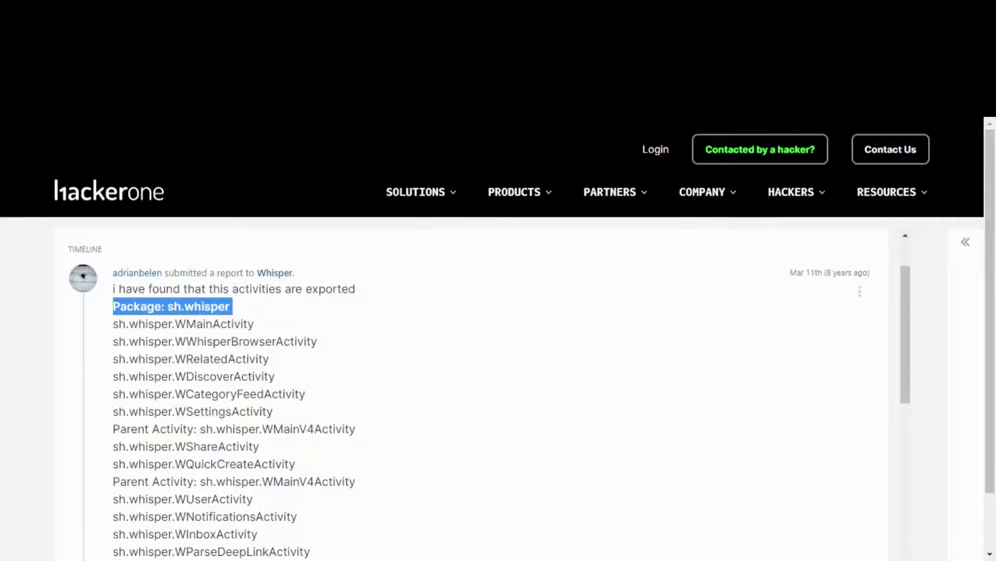
pyautogui.doubleClick(245, 341)
pyautogui.tripleClick(222, 358)
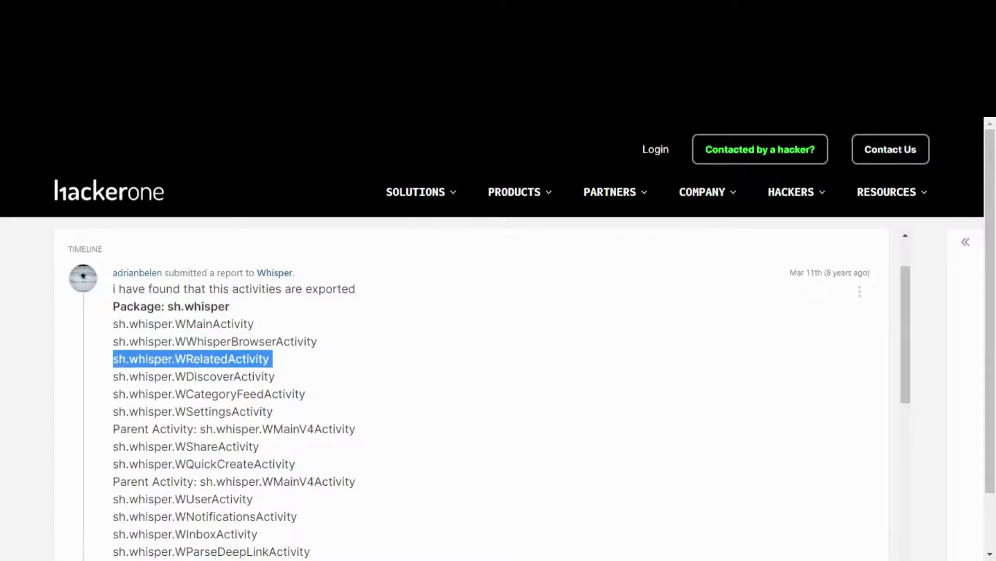
pyautogui.click(223, 359)
pyautogui.tripleClick(193, 376)
pyautogui.scroll(-2, 234, 376)
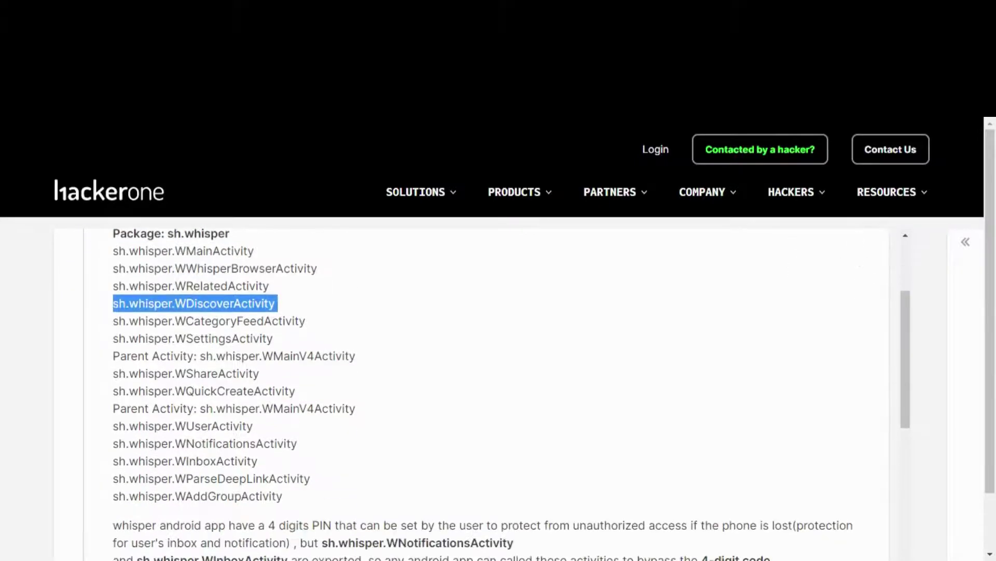
pyautogui.doubleClick(240, 321)
pyautogui.moveTo(240, 321); pyautogui.dragTo(265, 339)
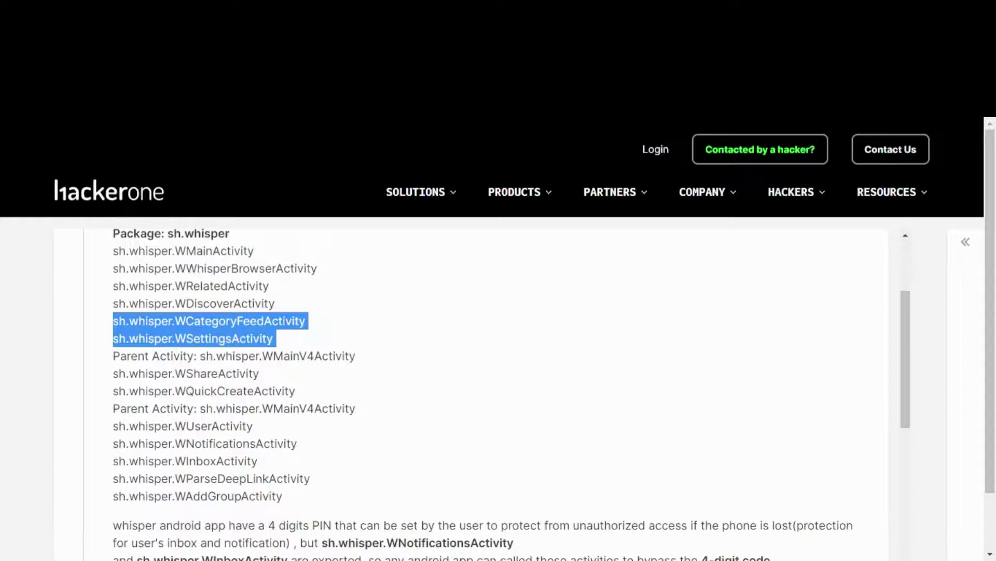
pyautogui.click(237, 356)
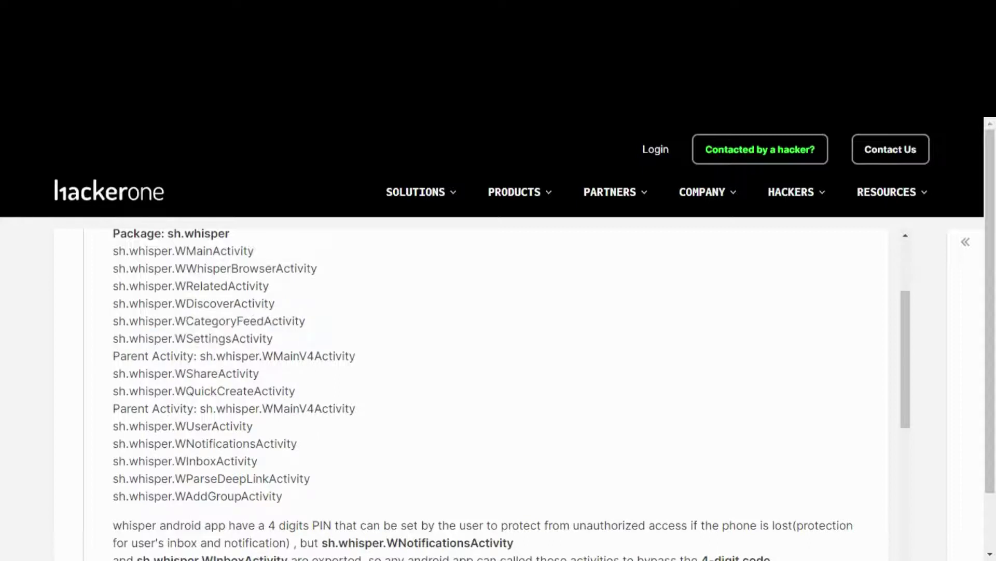
# Step: Highlight the Parent Activity, WShareActivity, WQuickCreateActivity, WUserActivity, WInboxActivity and WParseDeepLinkActivity lines
pyautogui.tripleClick(238, 357)
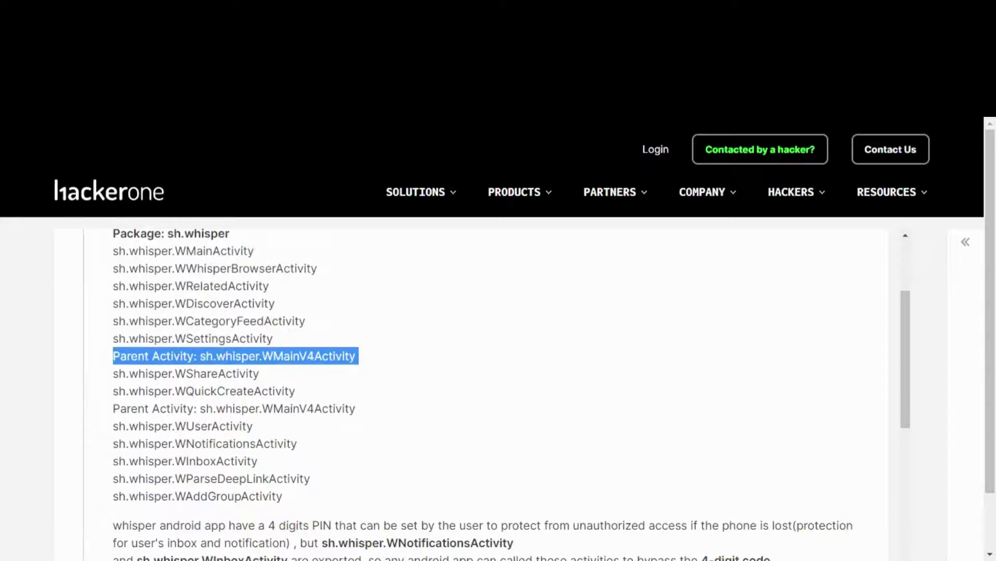
pyautogui.tripleClick(218, 373)
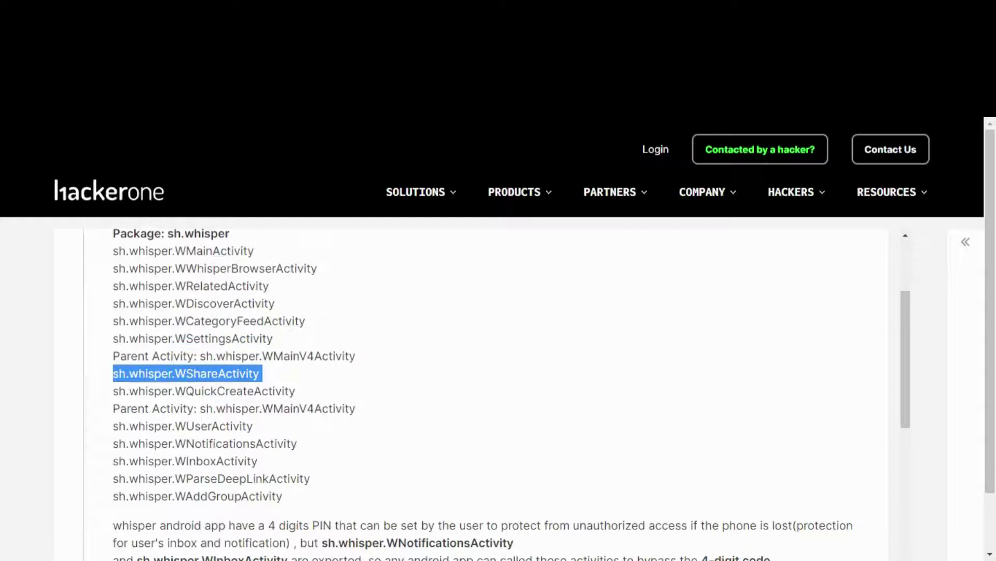
pyautogui.tripleClick(234, 391)
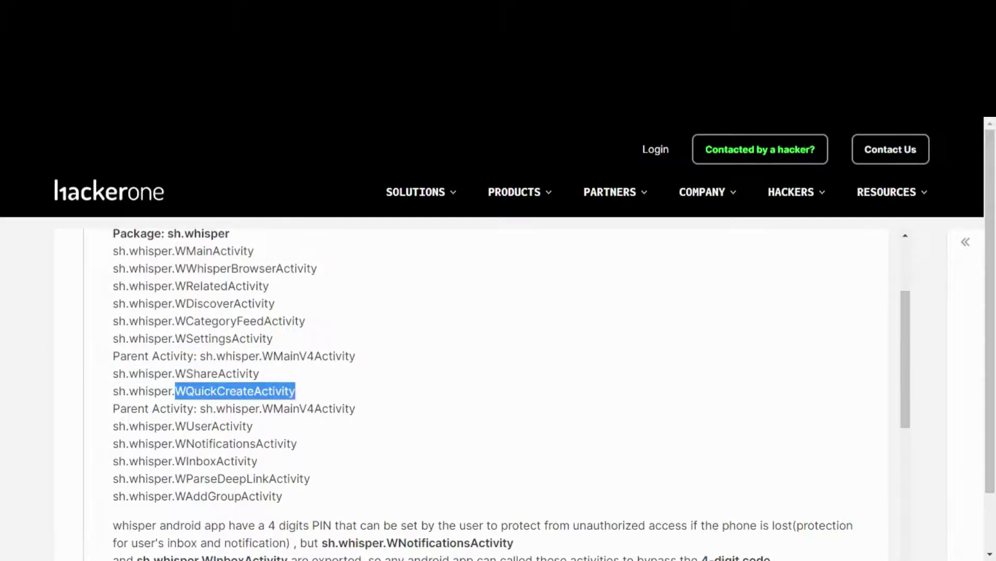
pyautogui.click(237, 408)
pyautogui.tripleClick(238, 408)
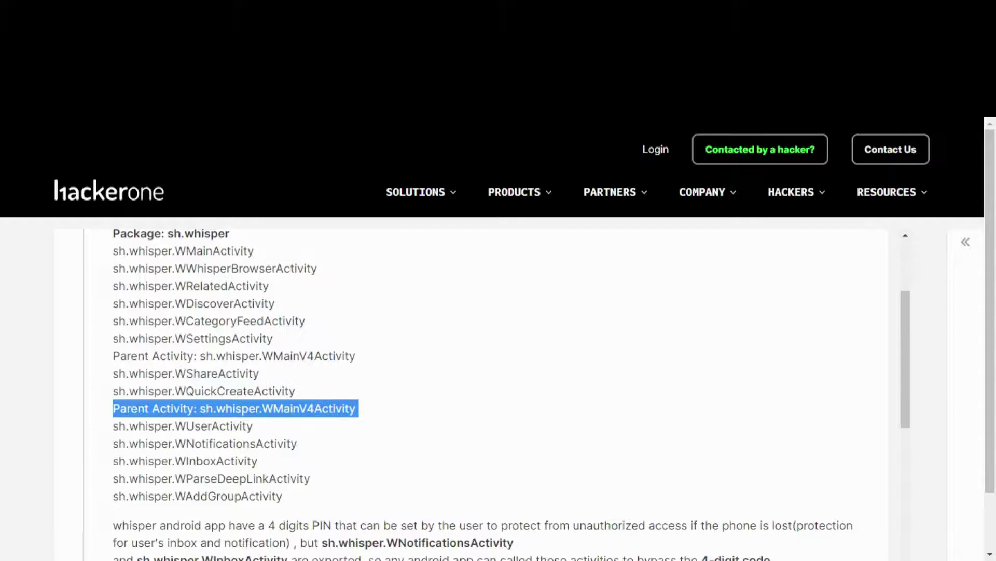
pyautogui.tripleClick(214, 426)
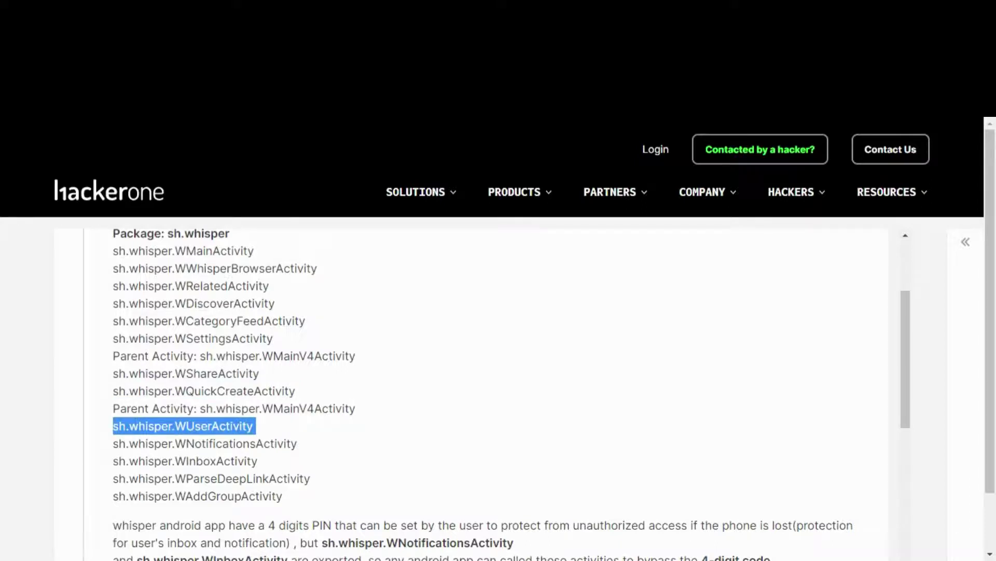
pyautogui.tripleClick(218, 460)
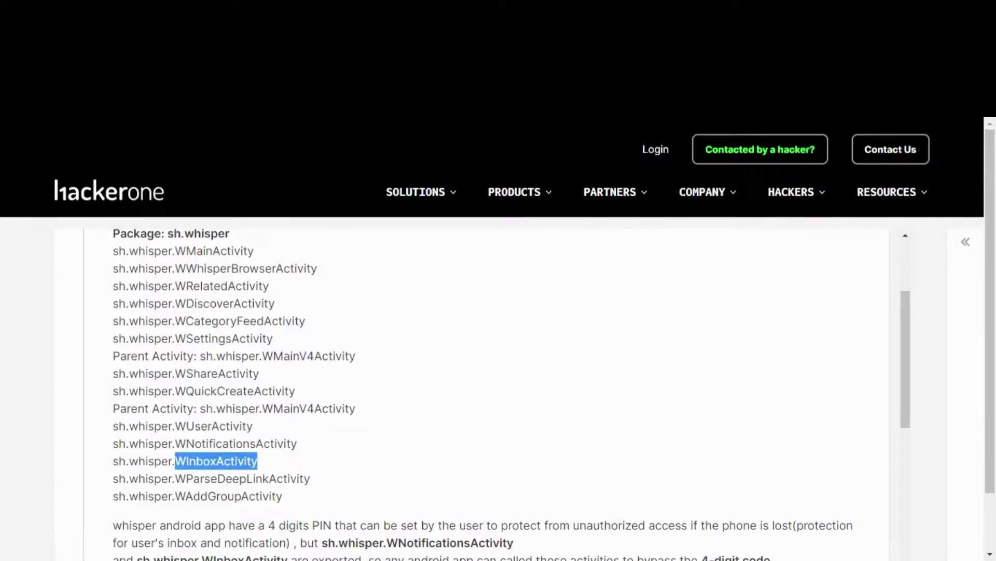
pyautogui.scroll(-1, 235, 458)
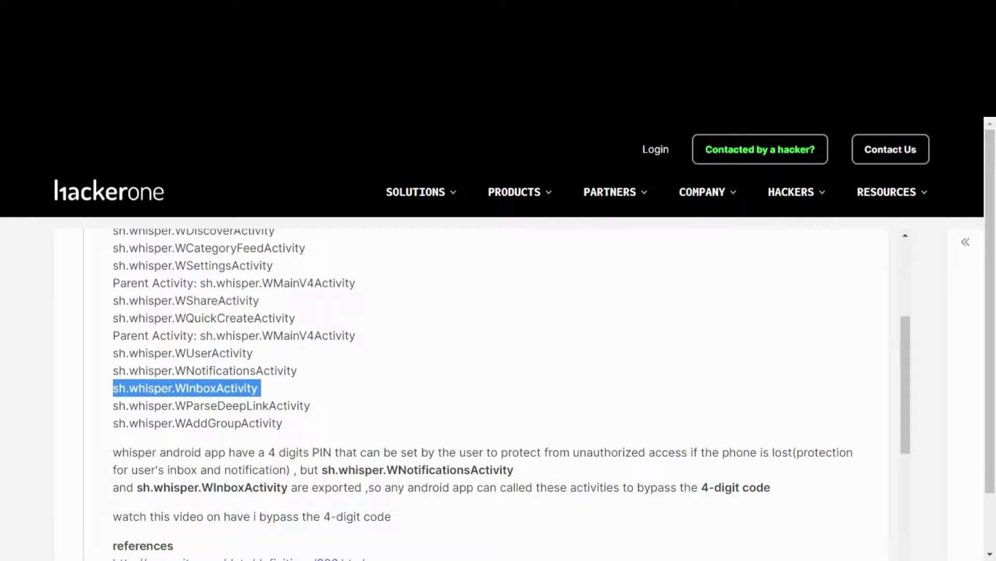
pyautogui.tripleClick(218, 406)
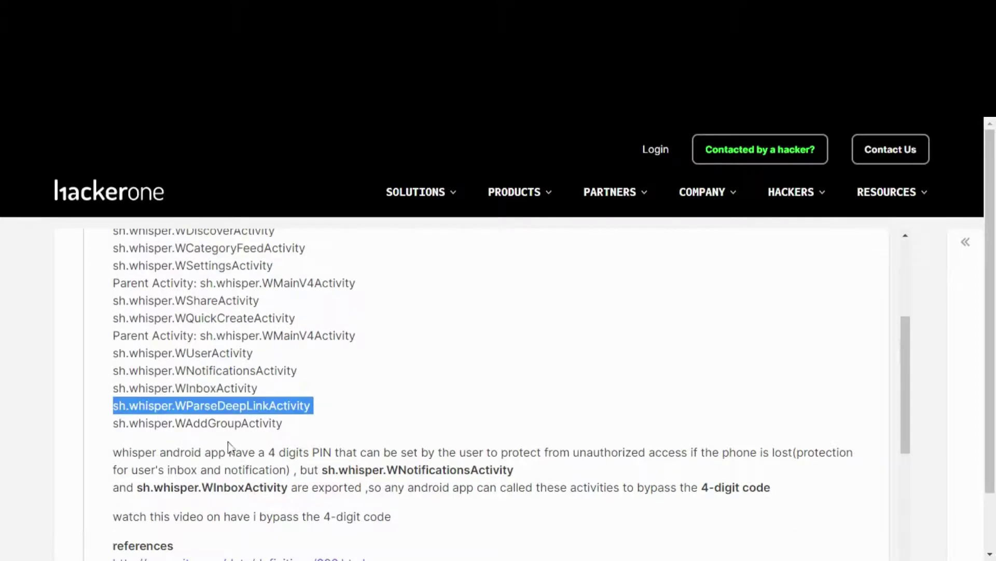
pyautogui.tripleClick(196, 423)
pyautogui.scroll(-1, 235, 422)
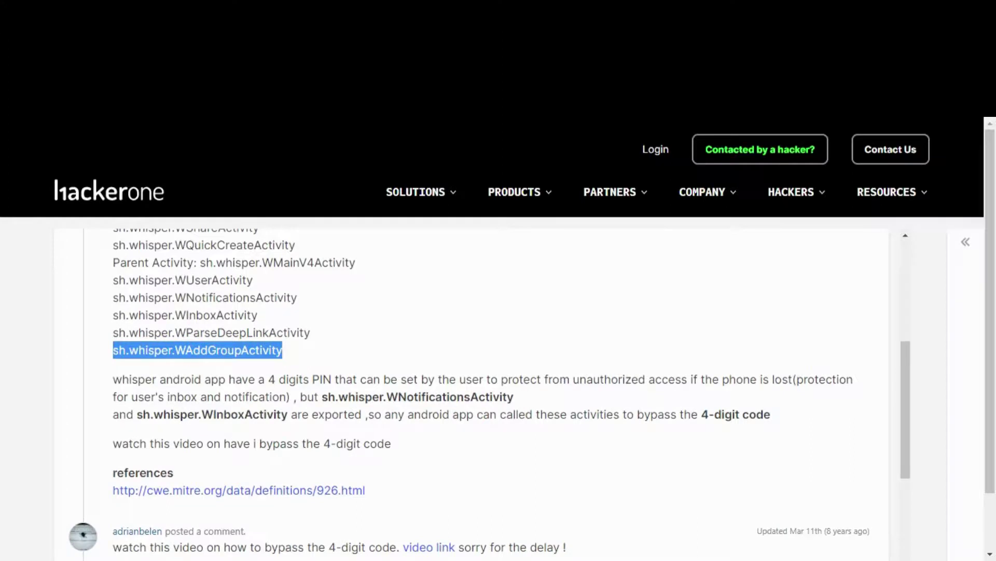
# Step: Highlight the 'whisper android app have a 4 digits PIN' paragraph and its closing bypass line
pyautogui.tripleClick(348, 378)
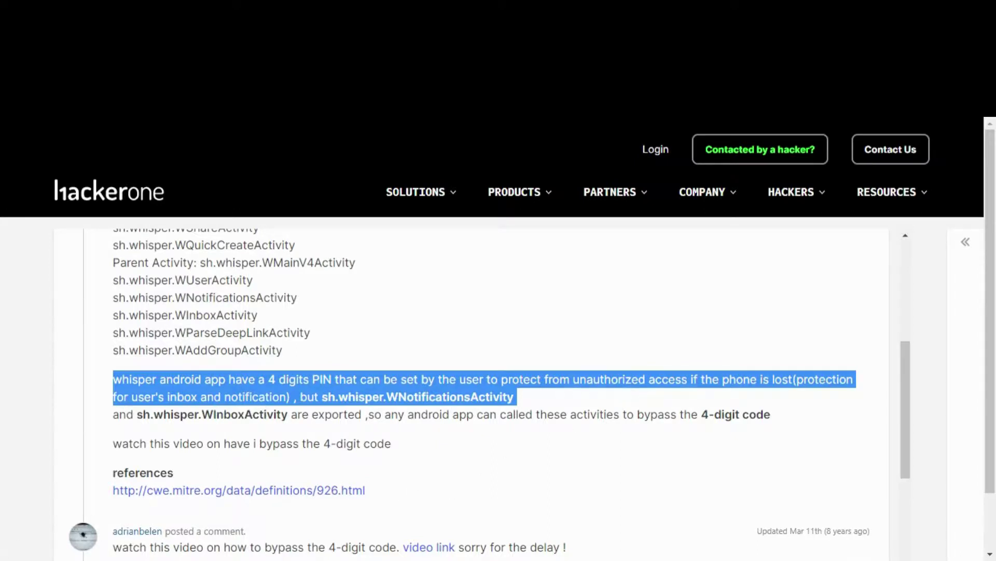
pyautogui.tripleClick(645, 415)
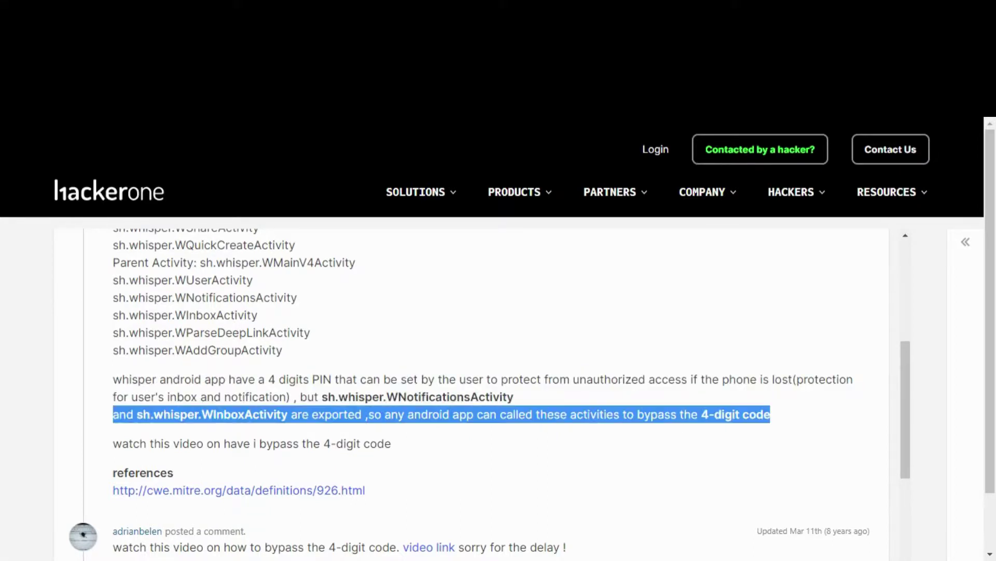